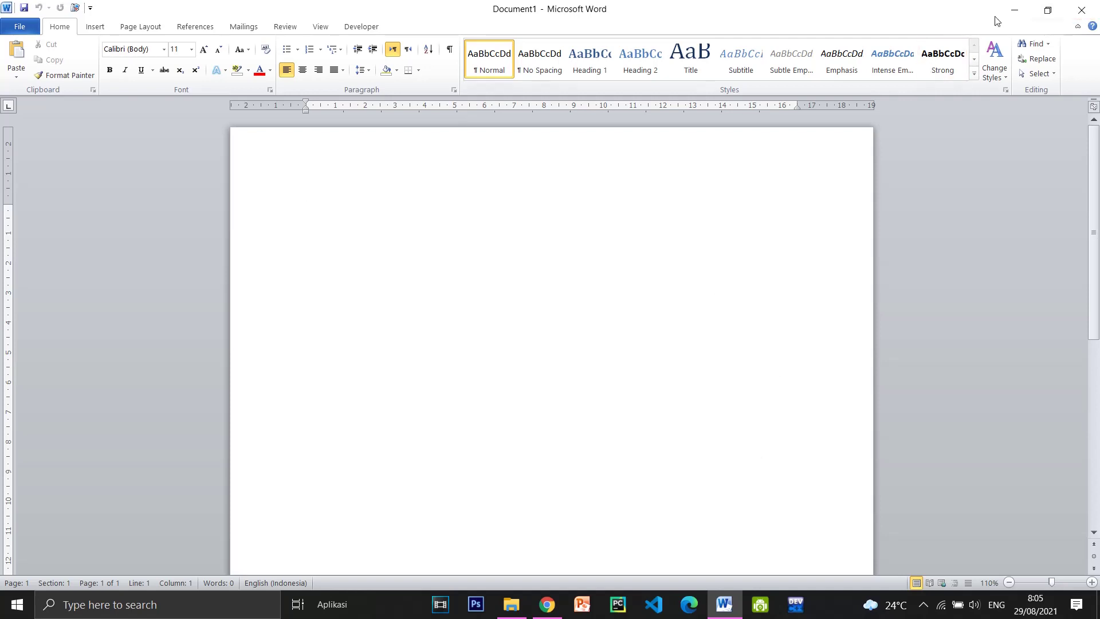
Step: Close the blank Word 2010 document window to return to the Windows desktop
click(1081, 10)
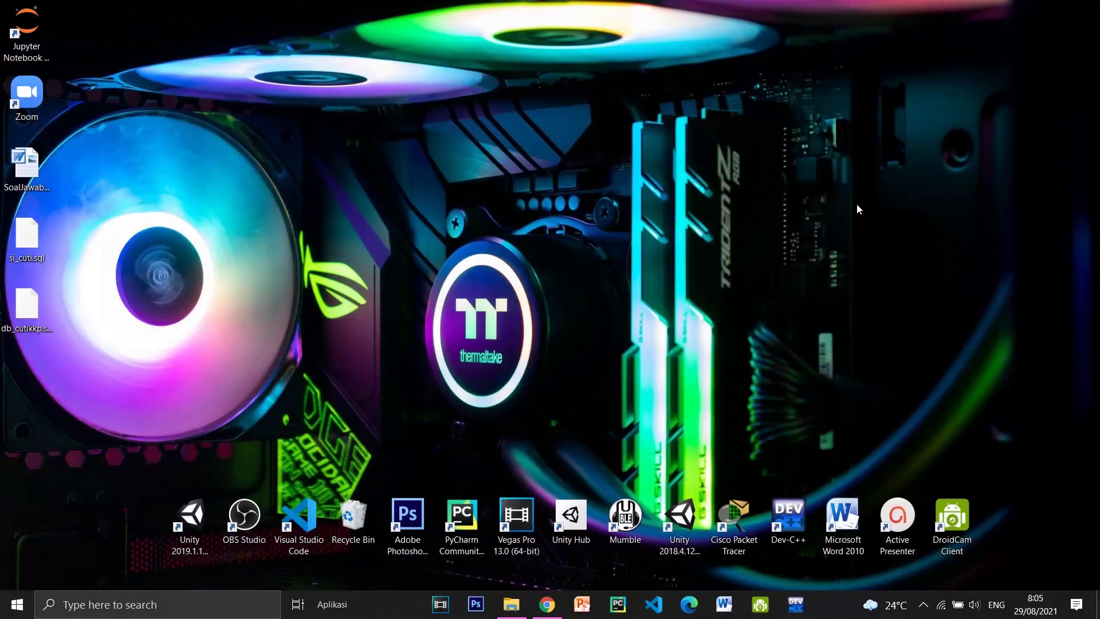
Step: Launch Word 2010 from its desktop shortcut to get a new blank Document1
double_click(843, 534)
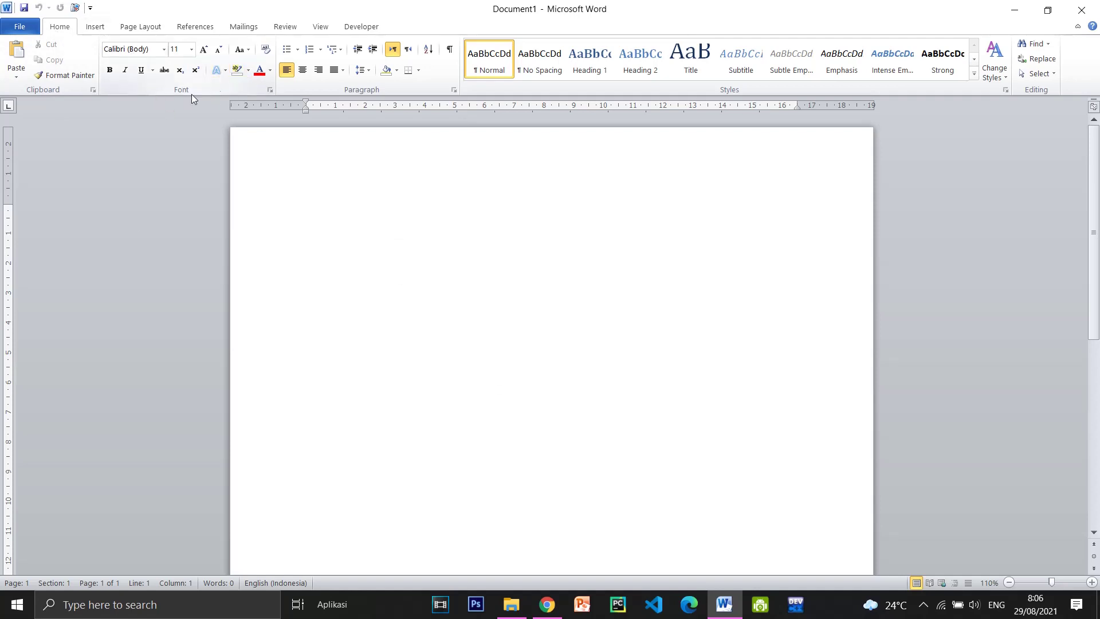
Step: In the Font dialog, set the Latin text font to Times New Roman, Regular, 12 pt
click(271, 90)
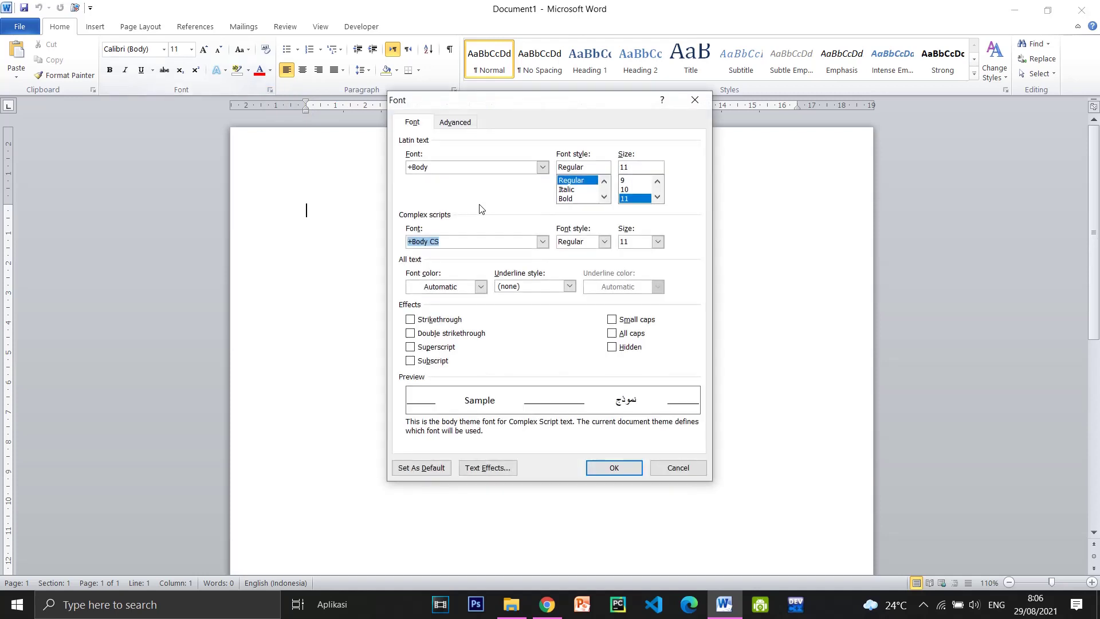
drag(548, 107, 622, 105)
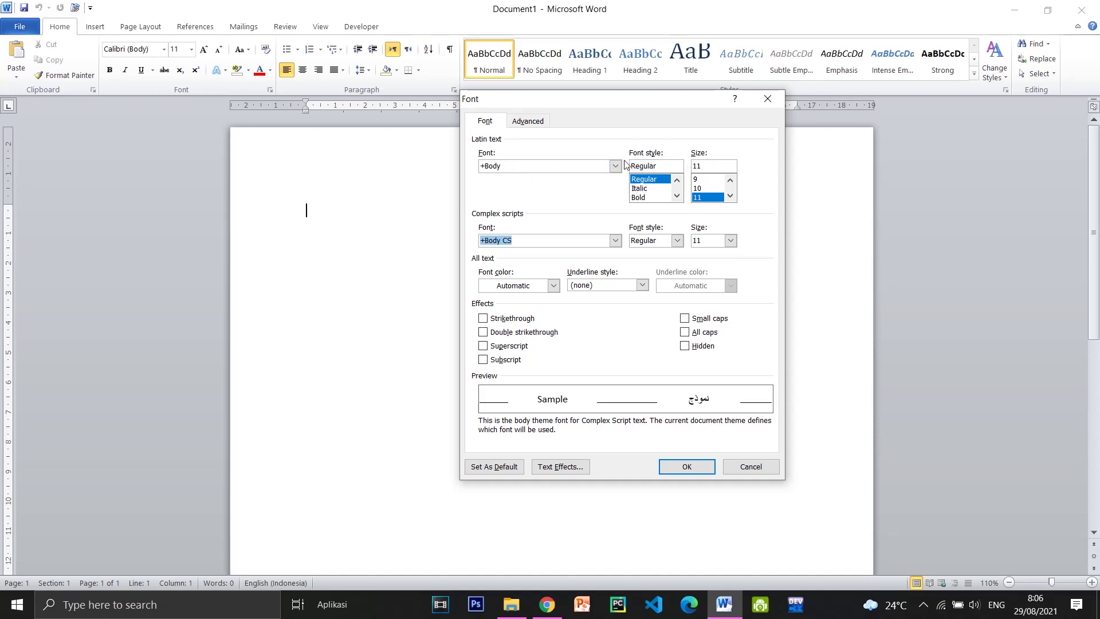
click(616, 166)
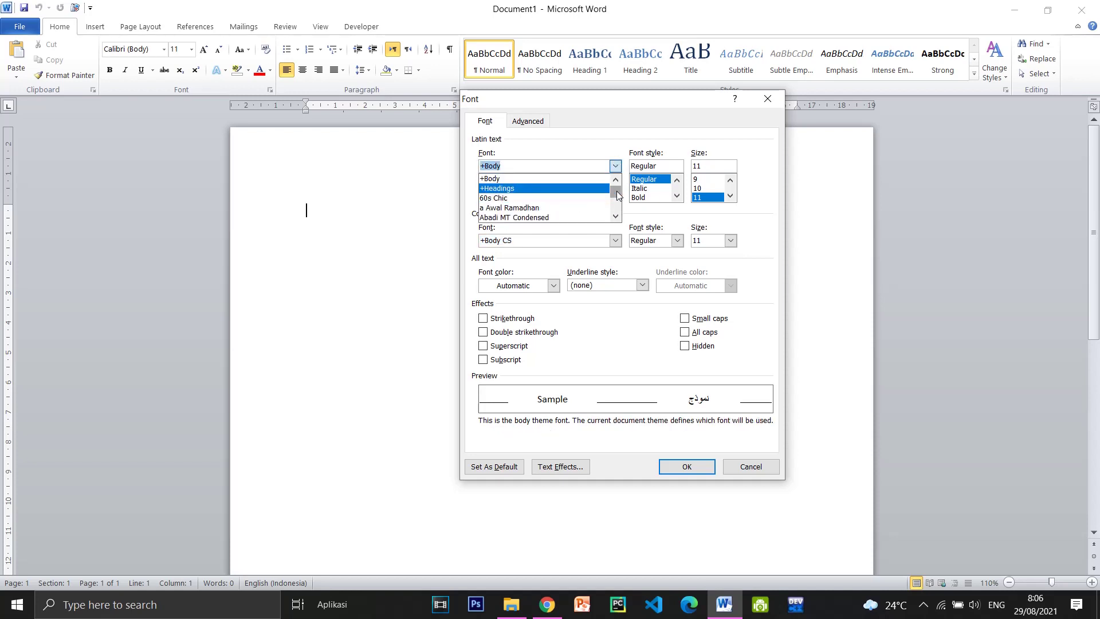
drag(615, 192, 617, 207)
text(t)
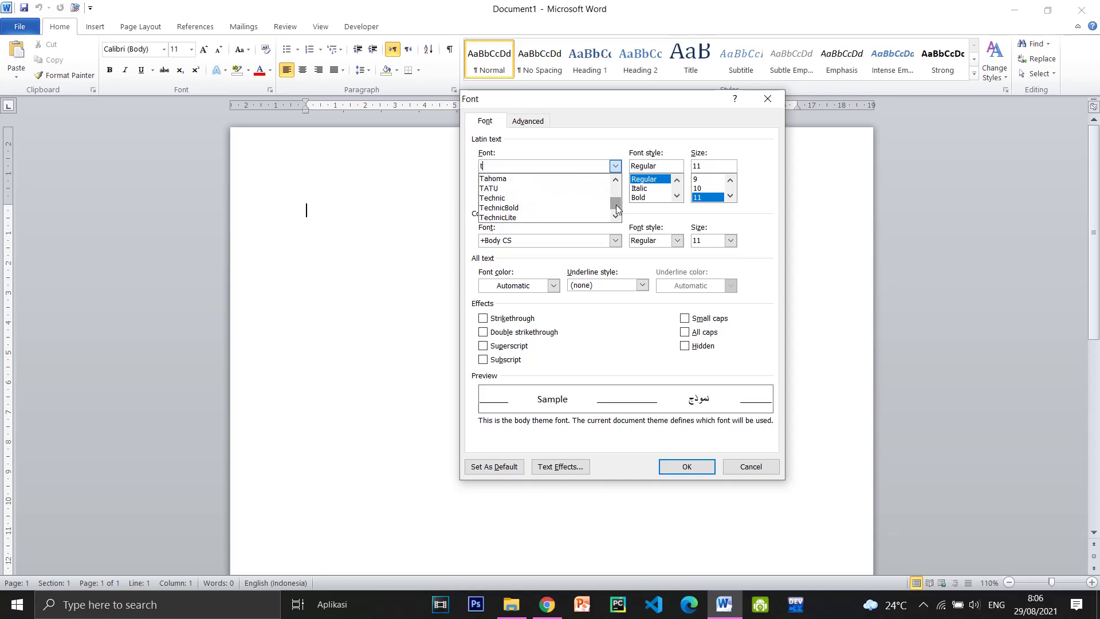
text(im)
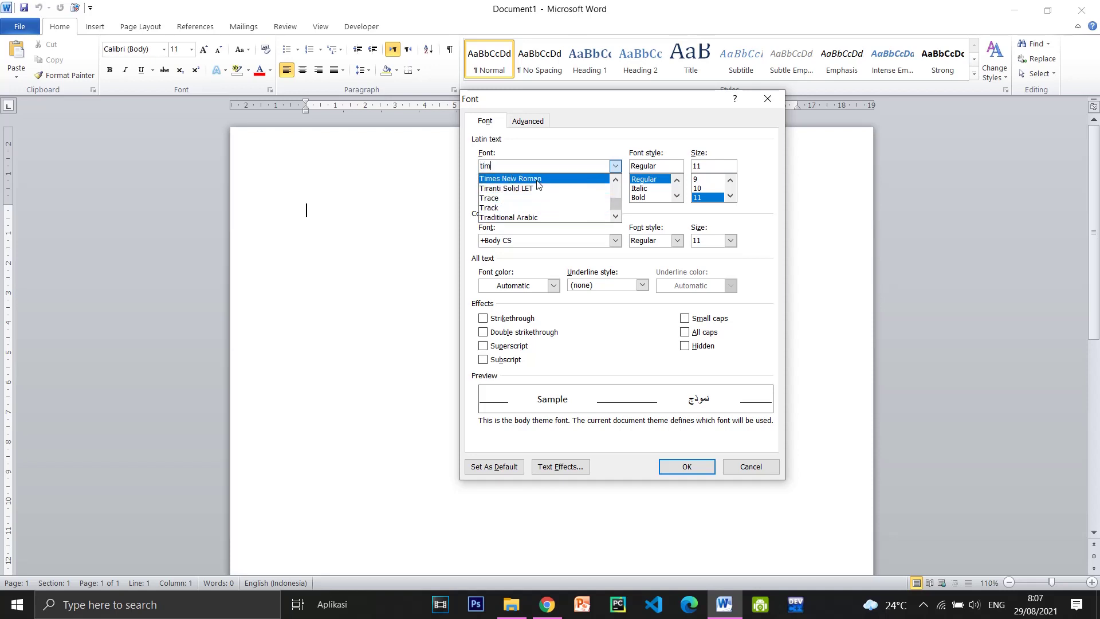
click(510, 178)
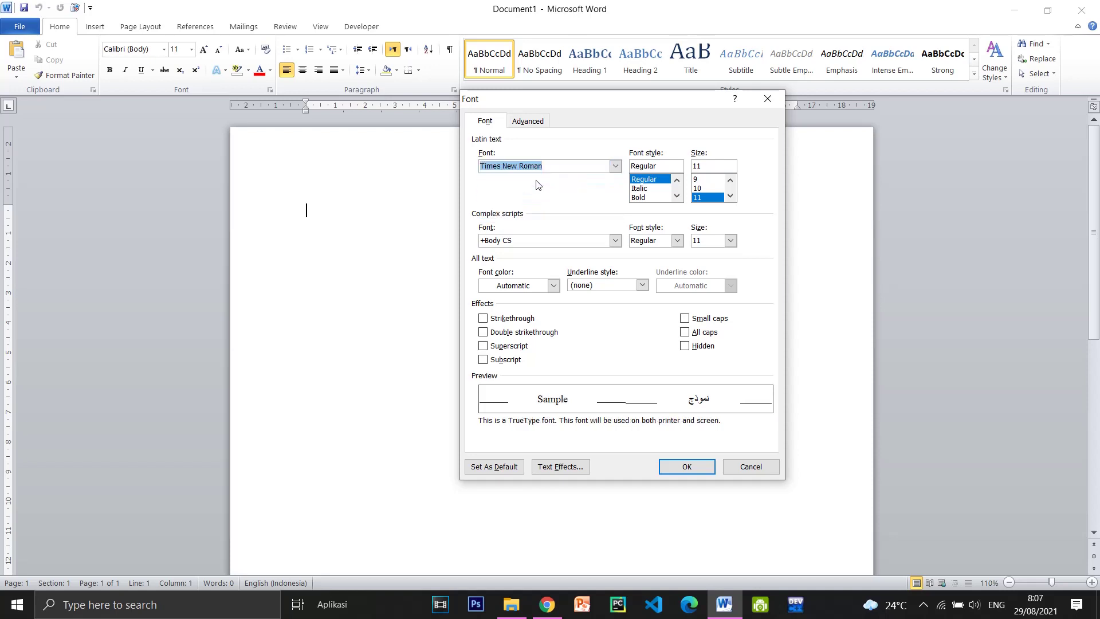
click(729, 196)
click(715, 197)
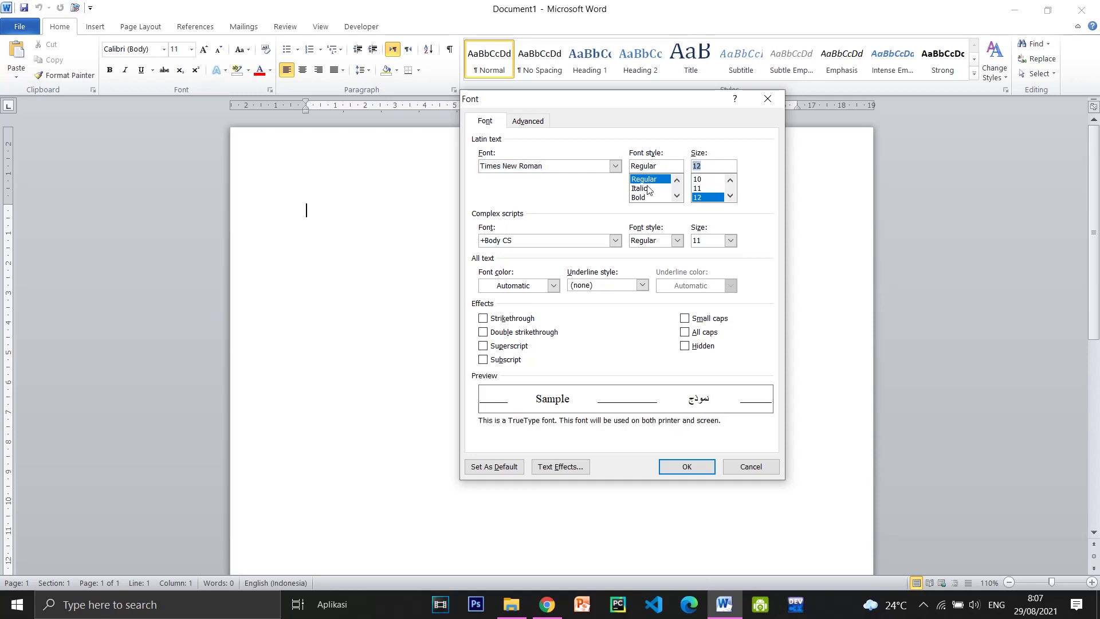
click(648, 179)
Step: Save Times New Roman 12 pt as the default for all Normal-template documents
click(478, 470)
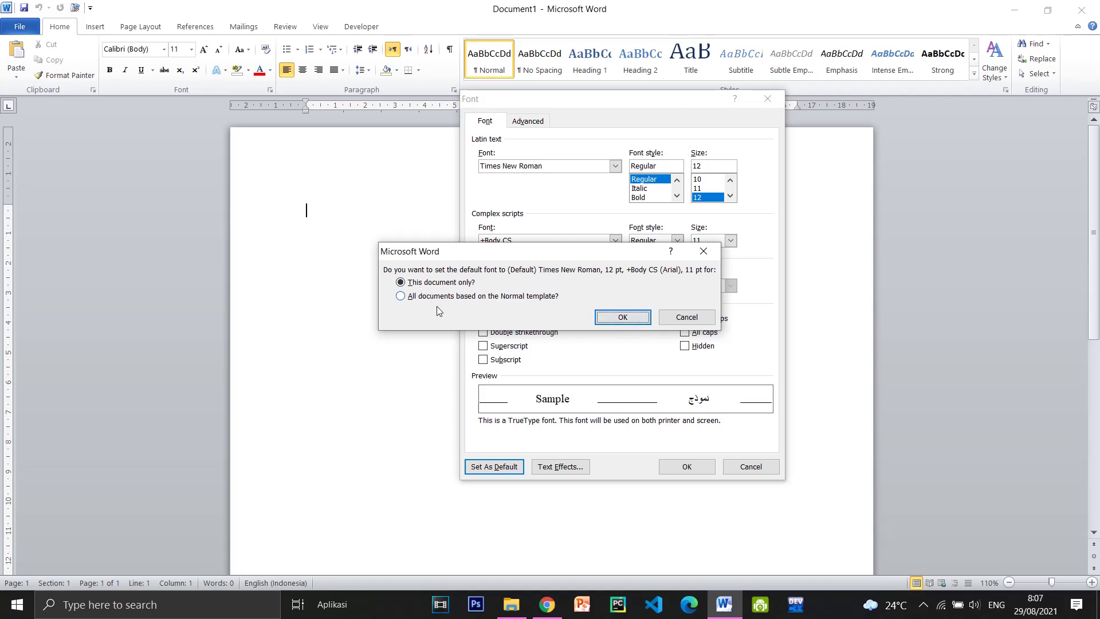
click(416, 302)
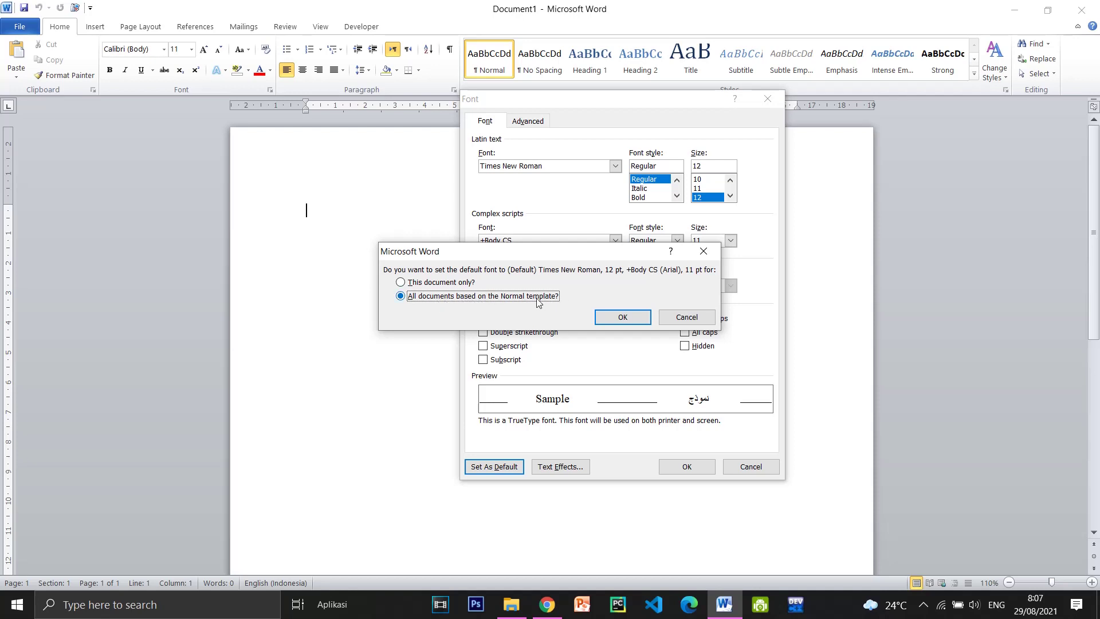
click(619, 319)
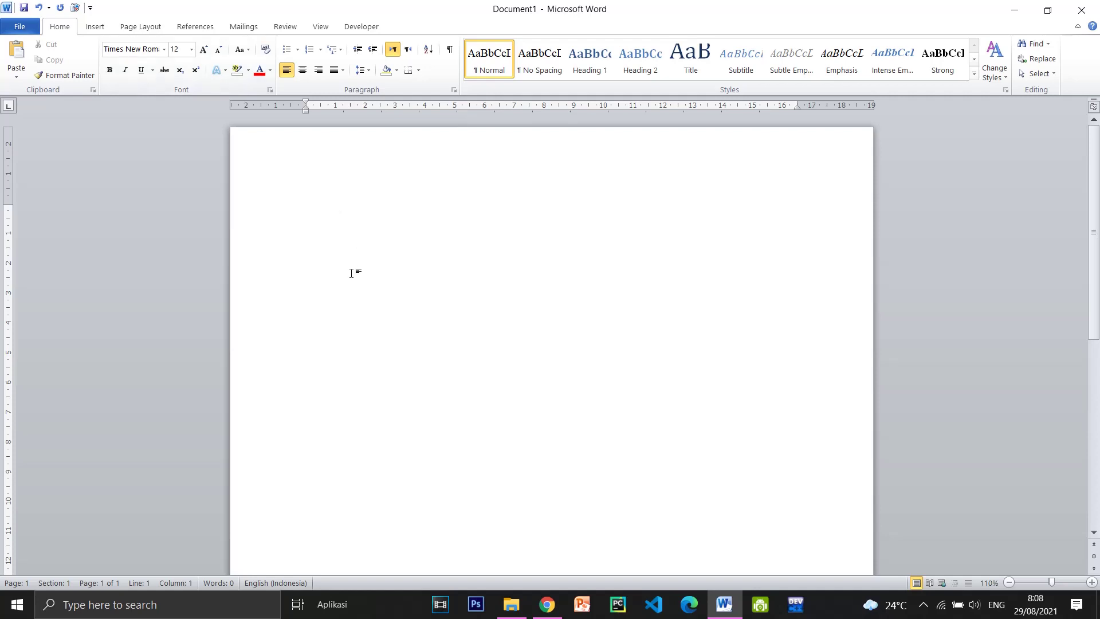
Step: Generate sample paragraphs with =rand(20) to check the new Times New Roman 12 font
text(=r)
text(and()
text(20))
key(Return)
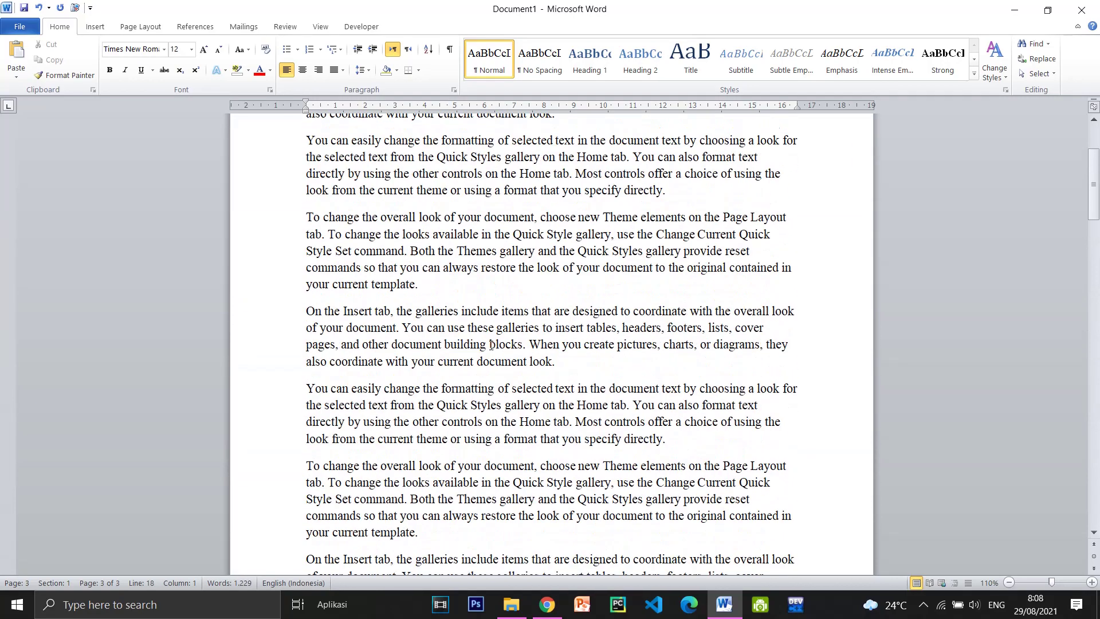
scroll(491, 345, up, 15)
scroll(491, 345, up, 3)
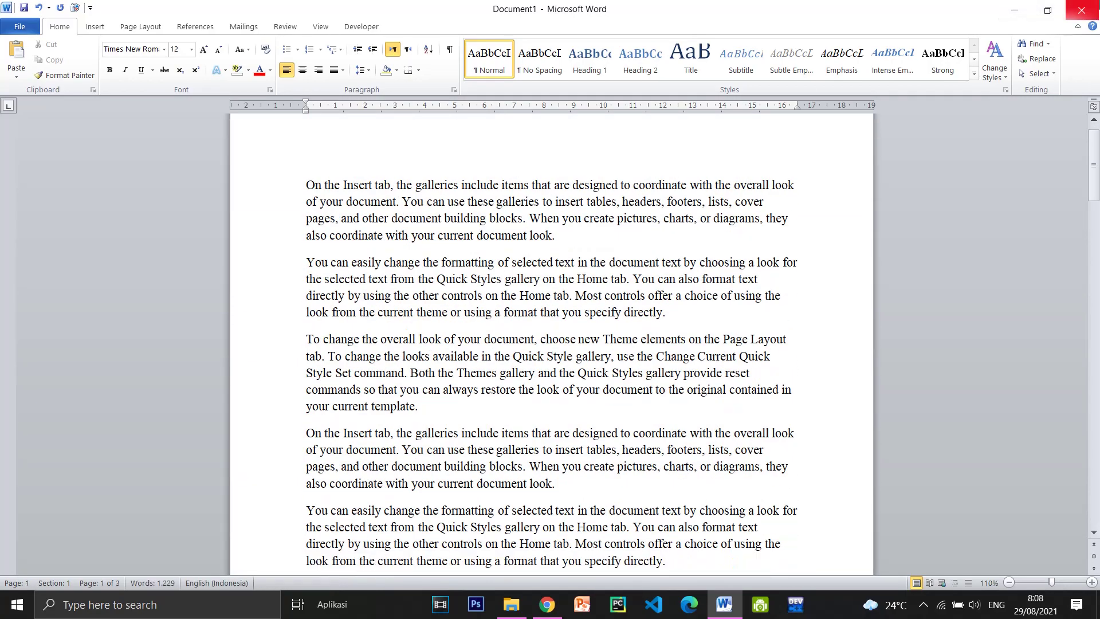
Step: Close the test document without saving and relaunch Word to a new blank document
click(1081, 9)
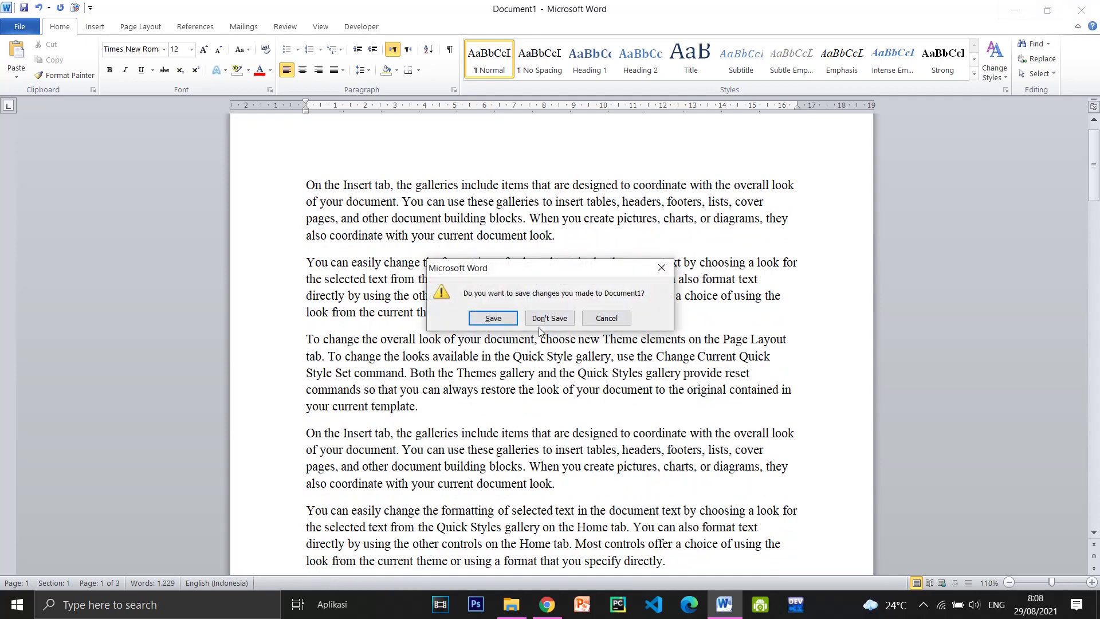
click(547, 319)
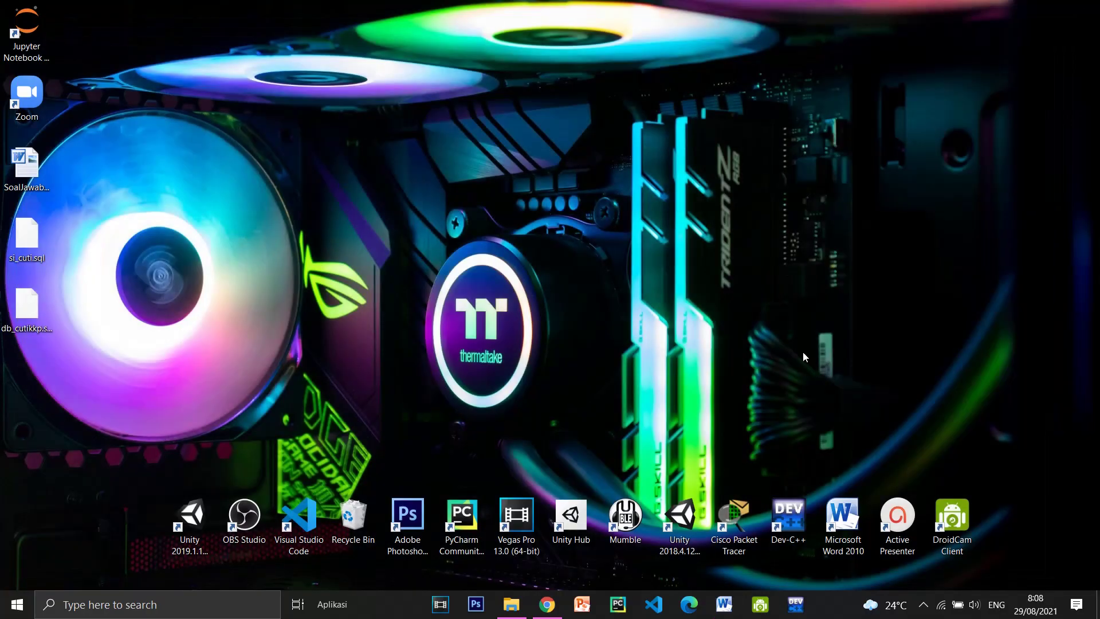
double_click(841, 519)
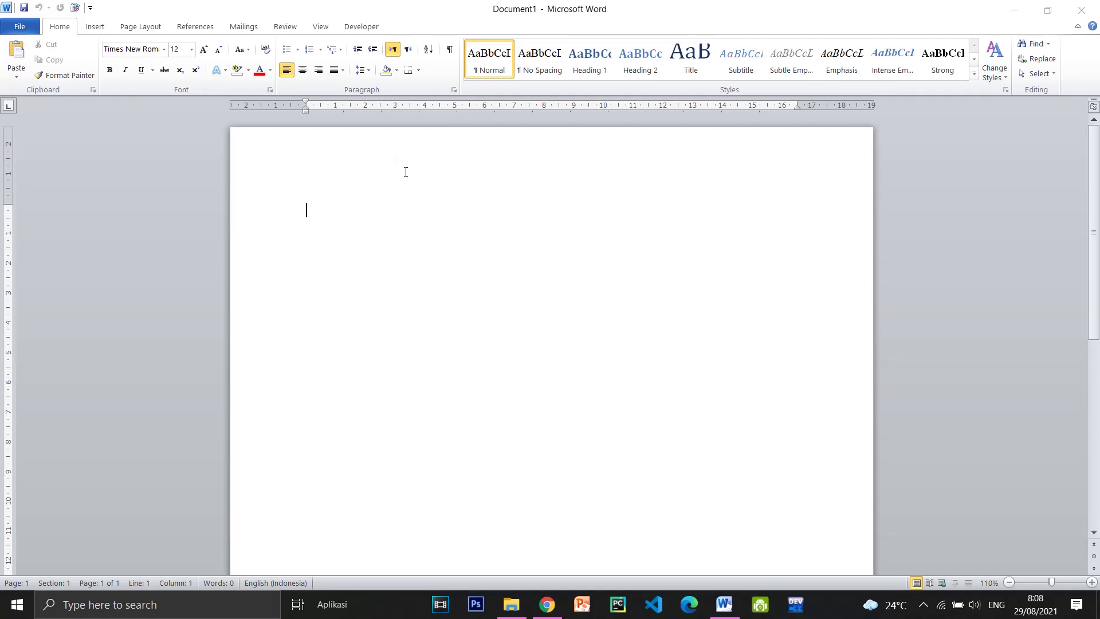
Step: Review the Paragraph settings and Page Setup's Paper and Margins tabs, cancelling both unchanged
click(453, 90)
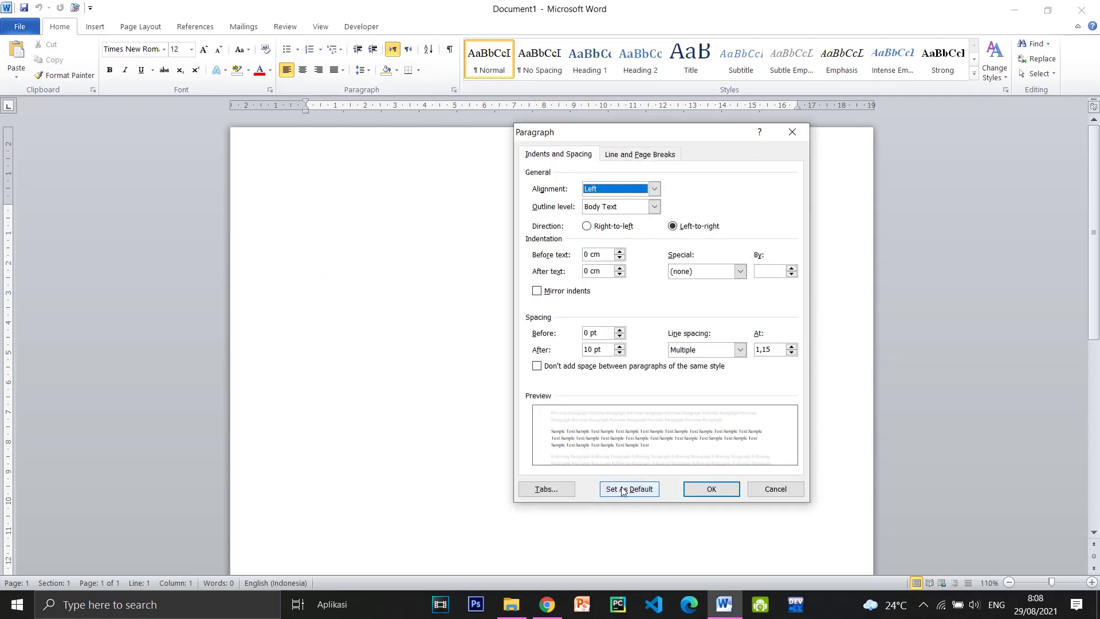
click(767, 489)
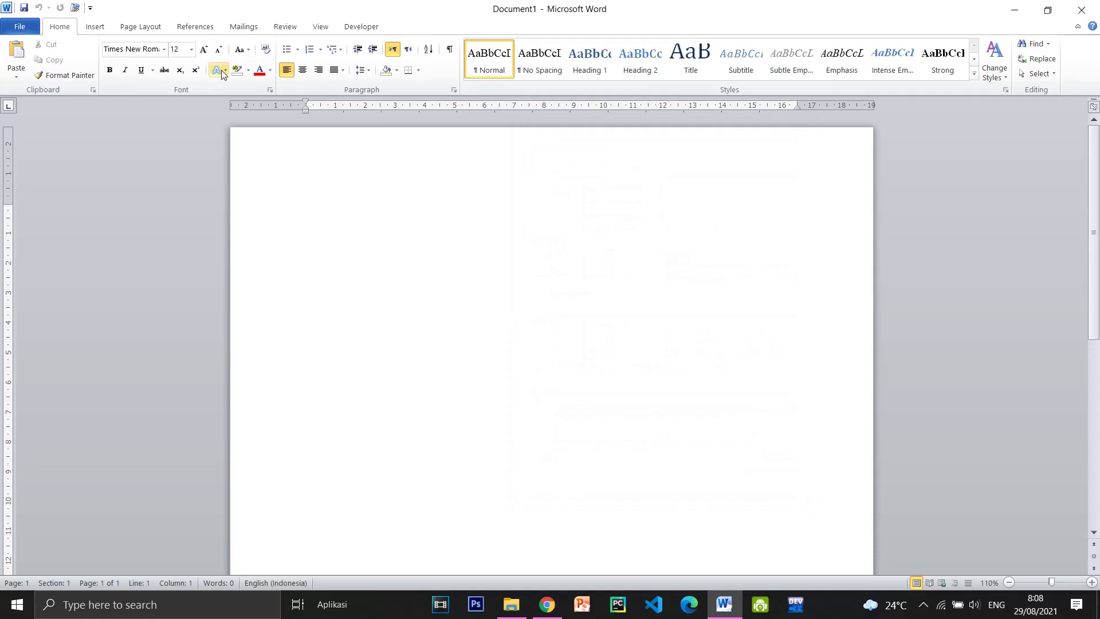
click(140, 27)
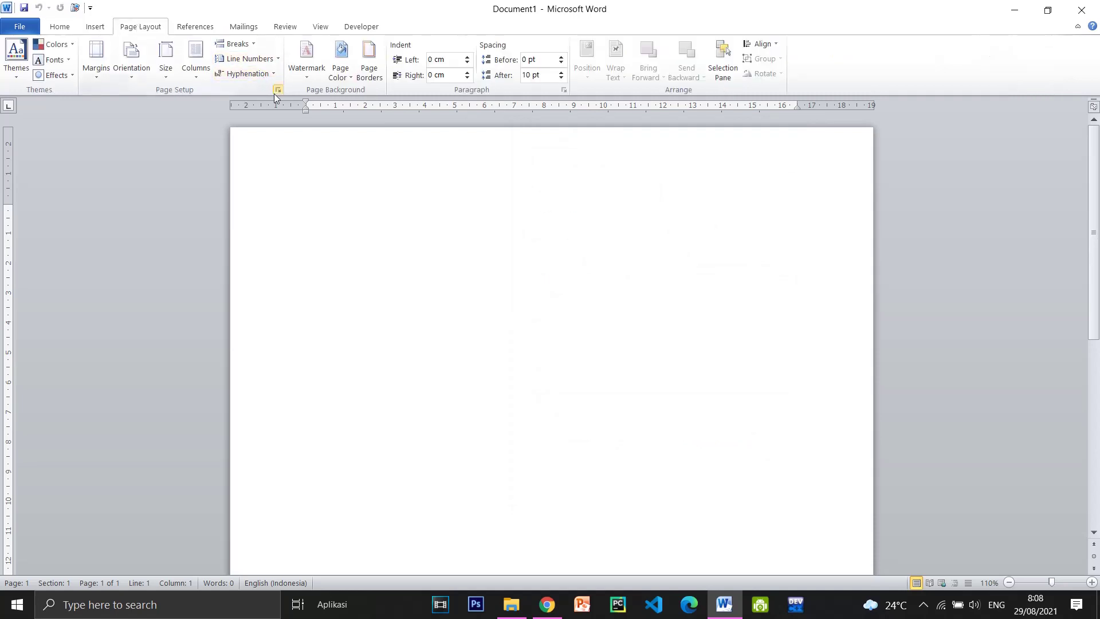
click(278, 90)
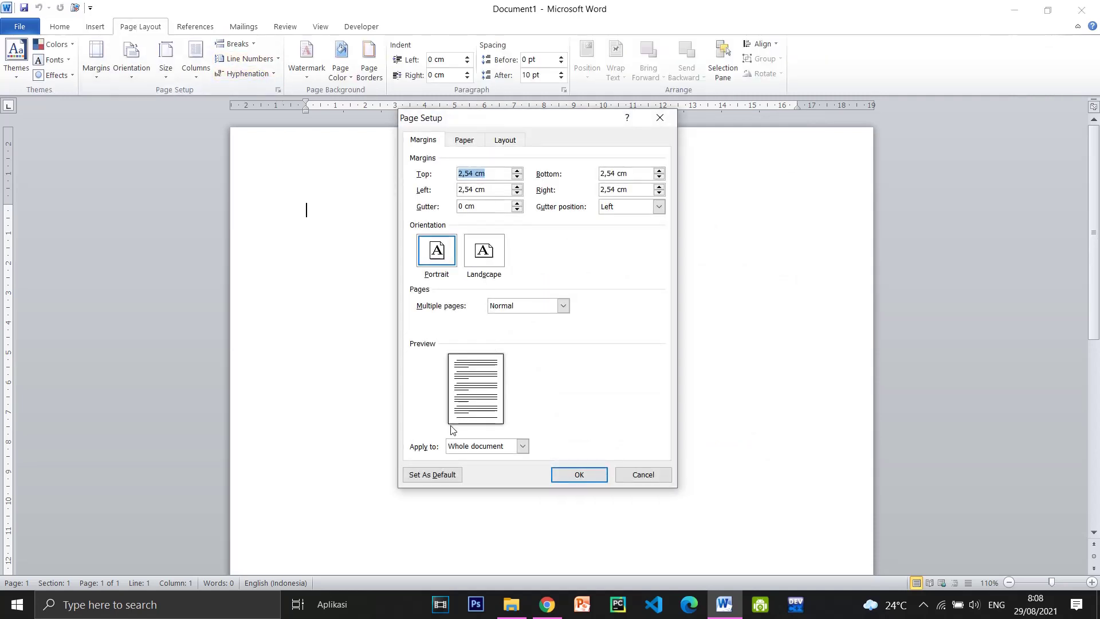
click(464, 140)
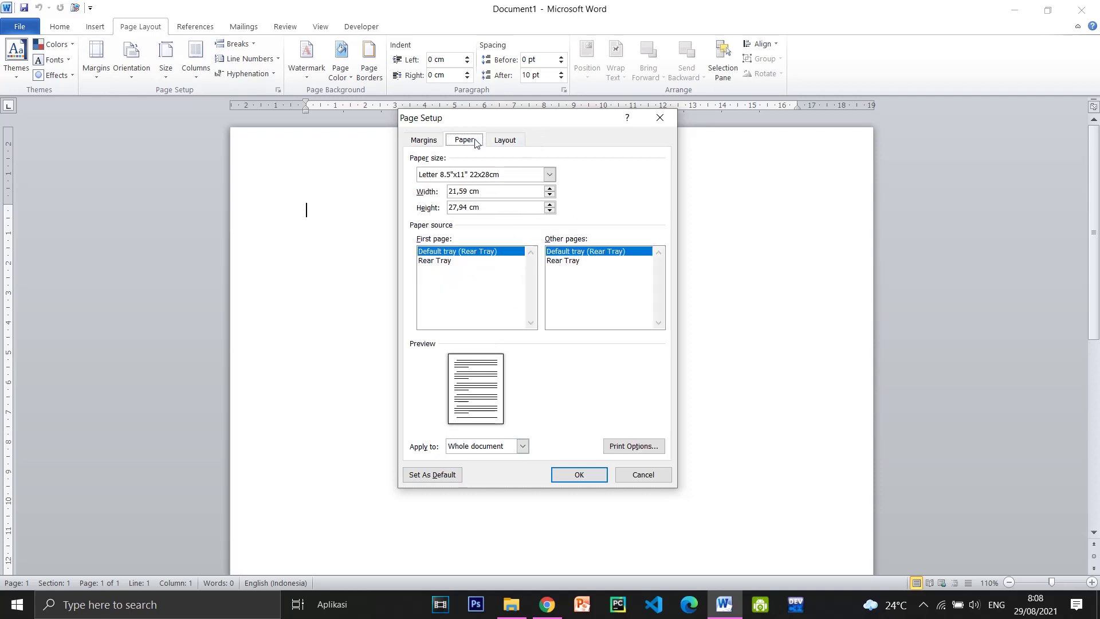
click(430, 140)
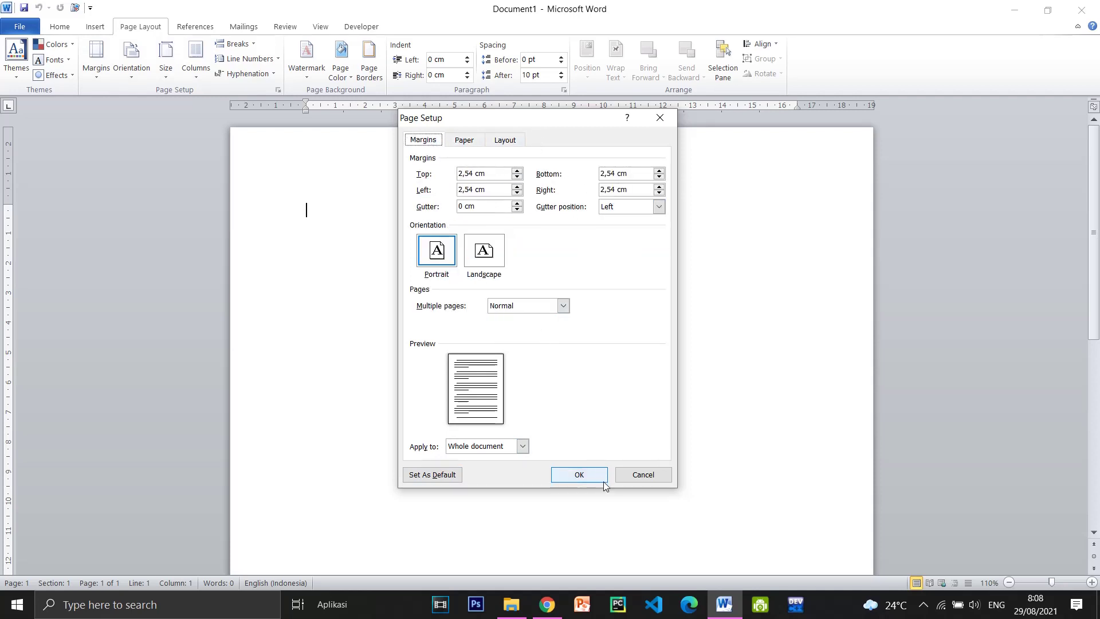
click(623, 480)
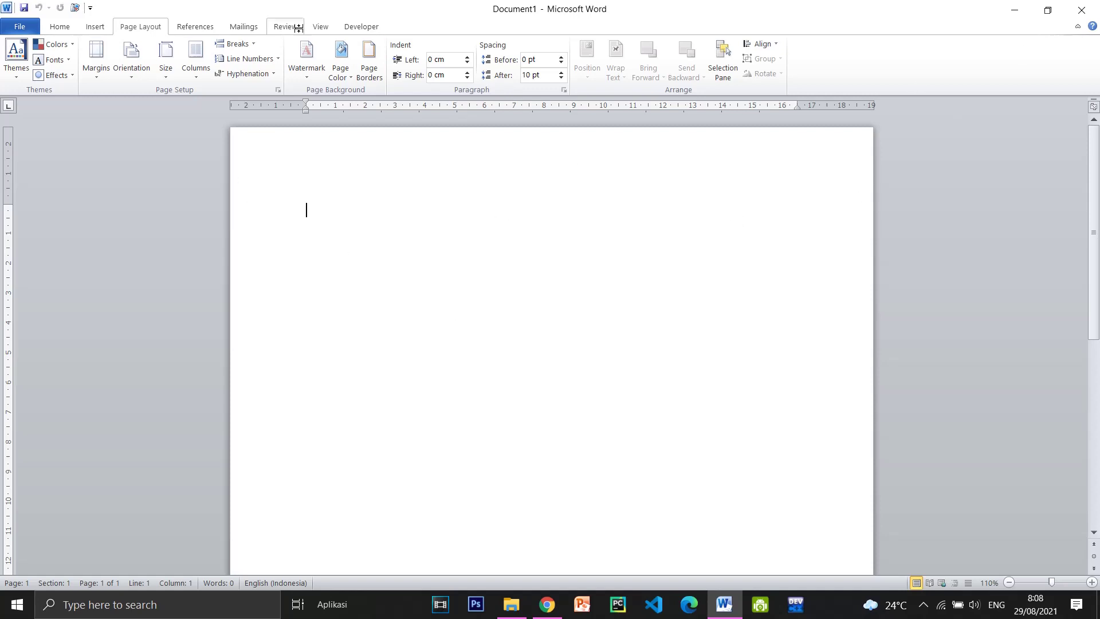
Step: Exit Word from the Home tab, then bring up the screen recorder controls from the system tray
click(52, 31)
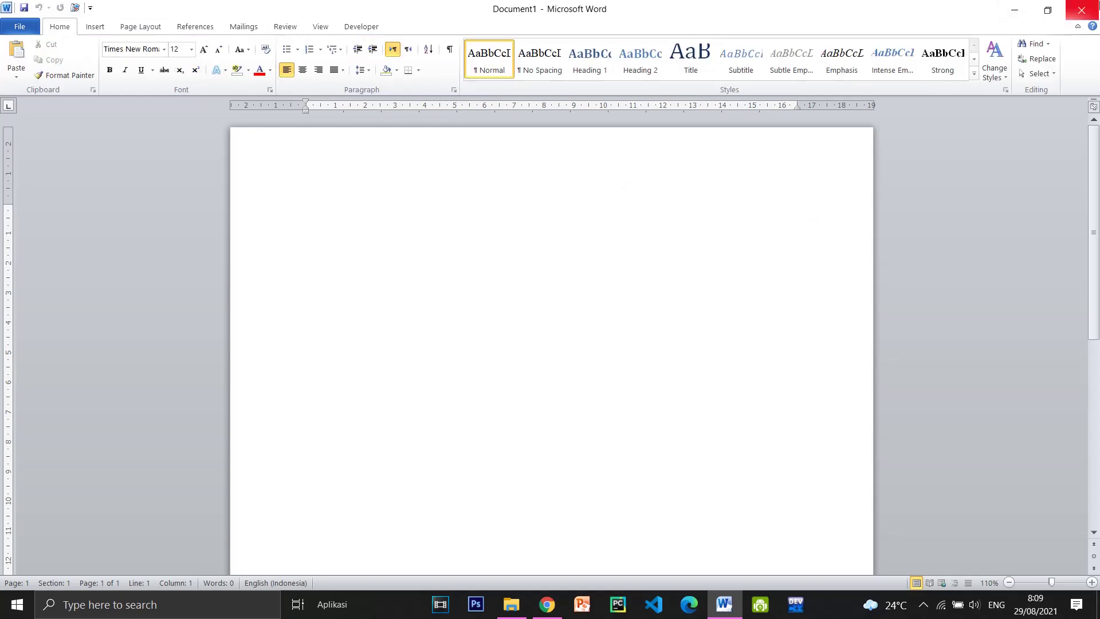
click(1081, 9)
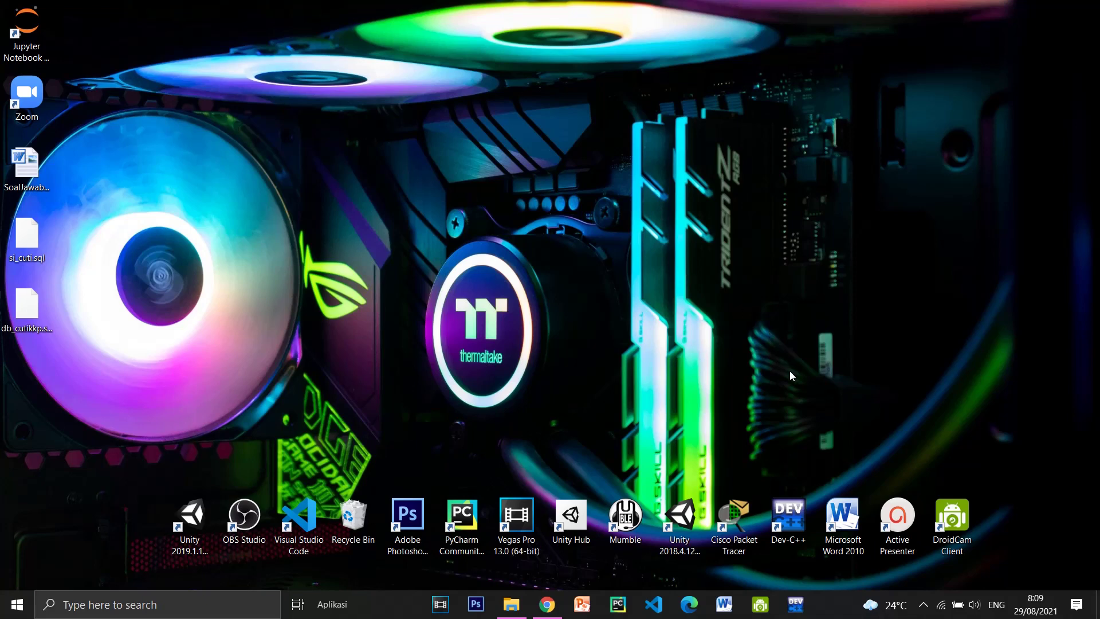
click(923, 604)
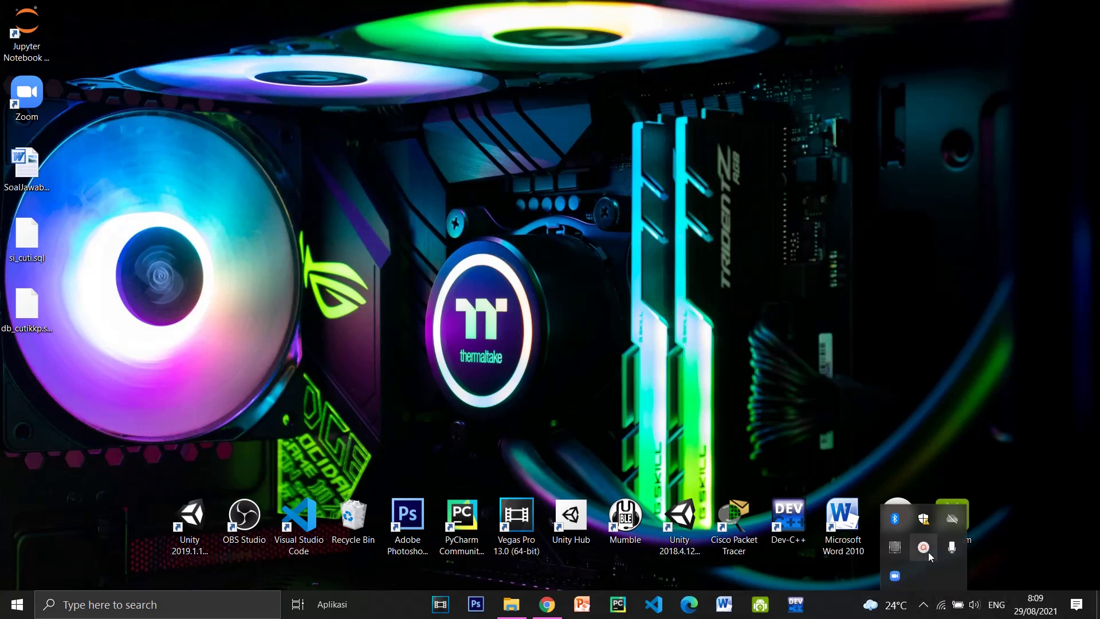
click(928, 552)
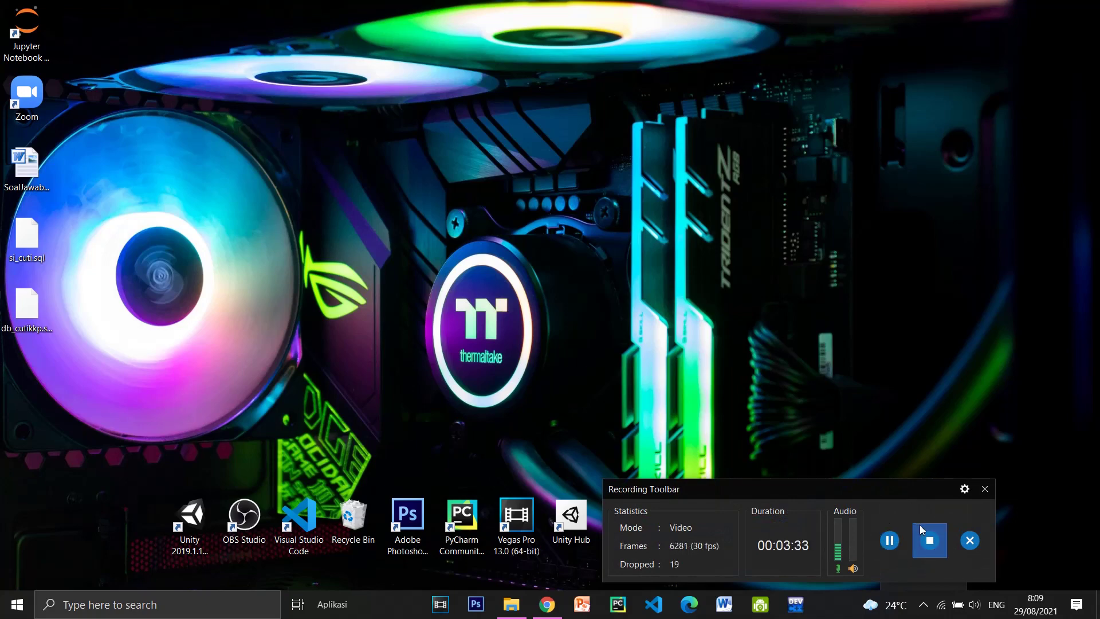